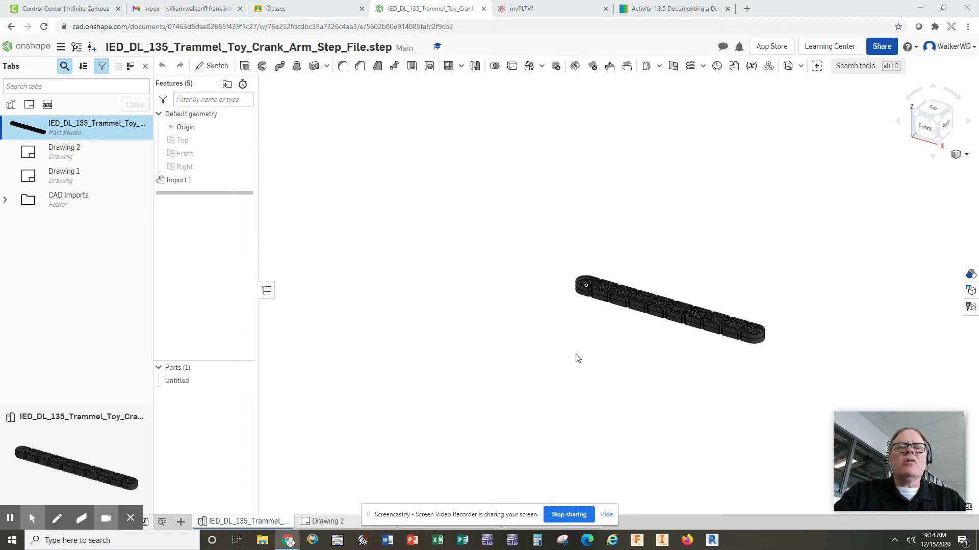
Step: Orbit the crank arm into the Isometric view, then open the Drawing 2 sheet
{"action": "left_click", "coordinate": [674, 9]}
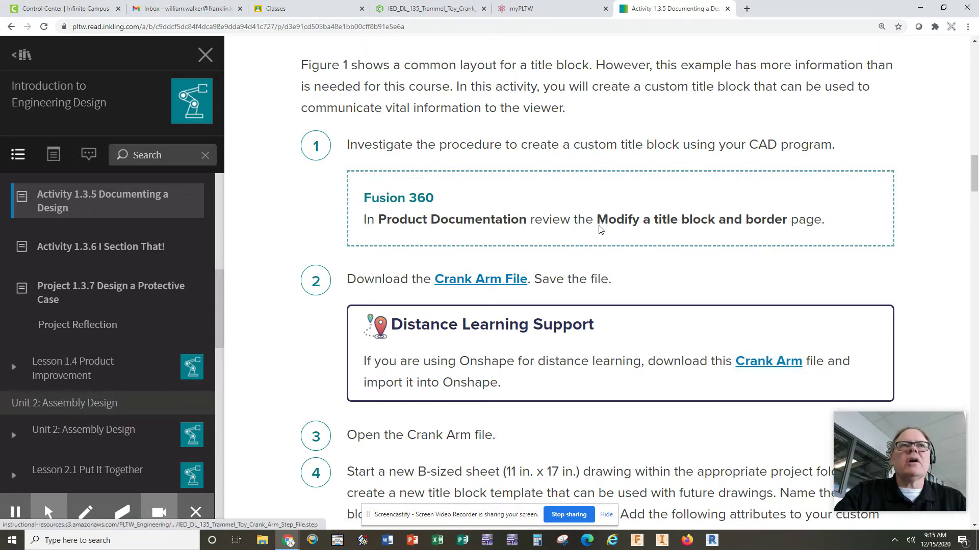
{"action": "left_click", "coordinate": [412, 15]}
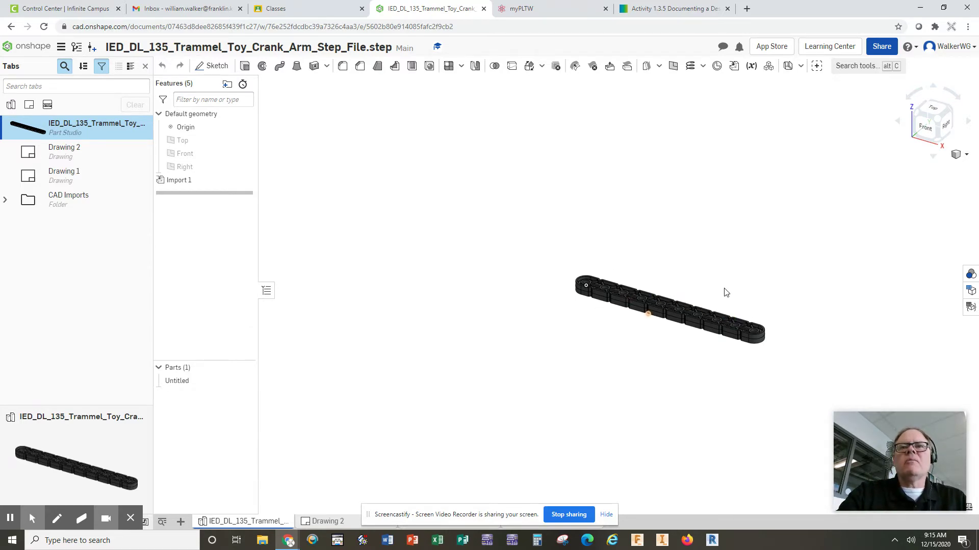
{"action": "mouse_move", "coordinate": [725, 291]}
{"action": "right_mouse_down"}
{"action": "mouse_move", "coordinate": [704, 306]}
{"action": "mouse_move", "coordinate": [705, 323]}
{"action": "mouse_move", "coordinate": [728, 326]}
{"action": "mouse_move", "coordinate": [734, 299]}
{"action": "mouse_move", "coordinate": [728, 305]}
{"action": "right_mouse_up"}
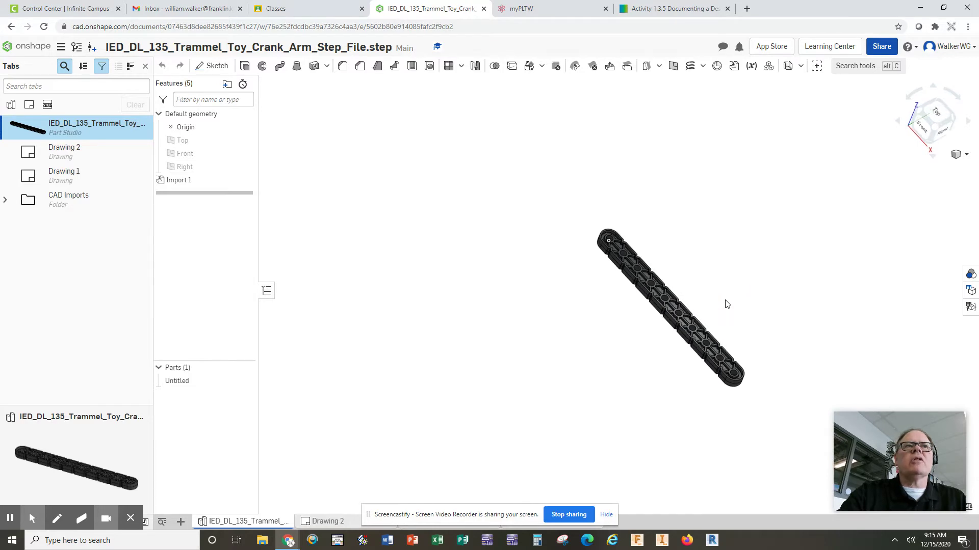
{"action": "left_click", "coordinate": [965, 154]}
{"action": "left_click", "coordinate": [908, 168]}
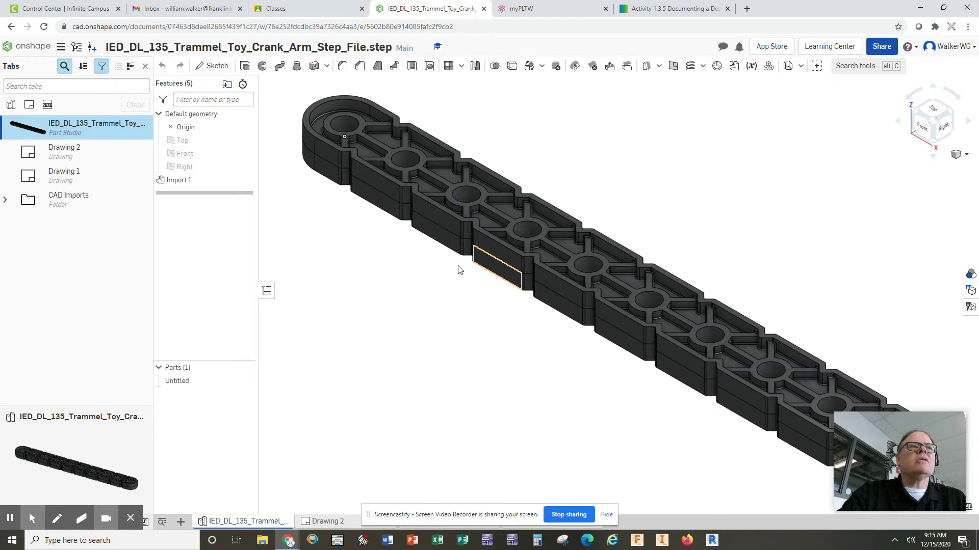
{"action": "left_click", "coordinate": [181, 523]}
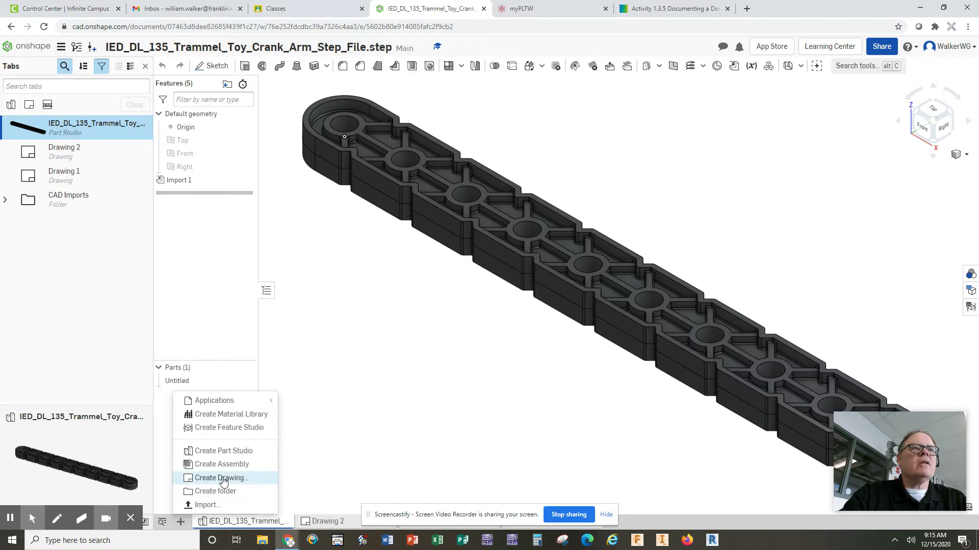
{"action": "left_click", "coordinate": [70, 156]}
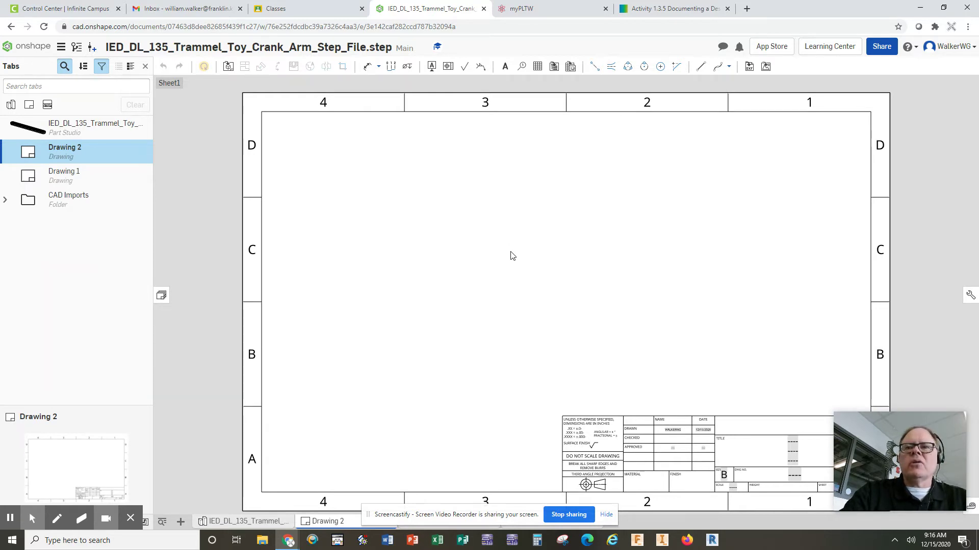
Step: Insert the Untitled part's front view low on the sheet, then project top and right side views
{"action": "left_click", "coordinate": [228, 69]}
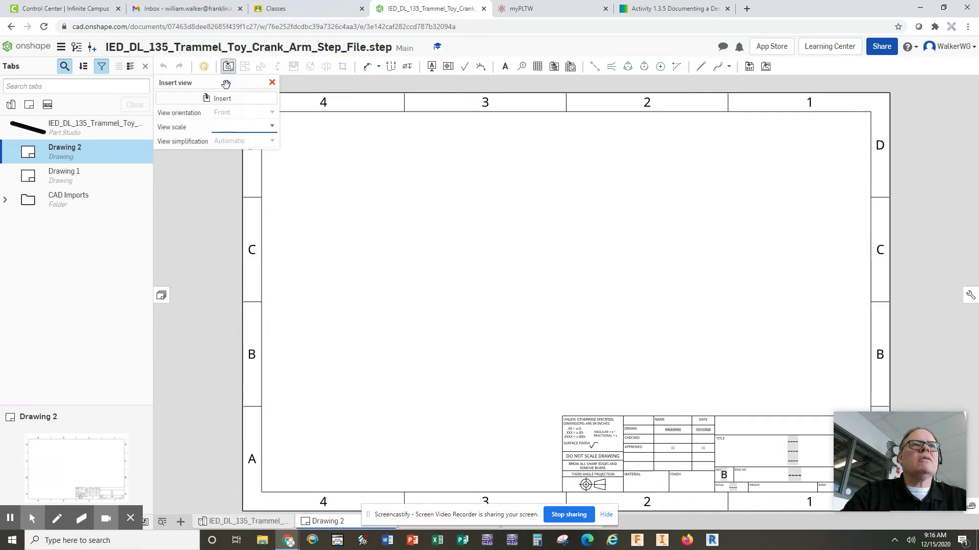
{"action": "left_click", "coordinate": [223, 101]}
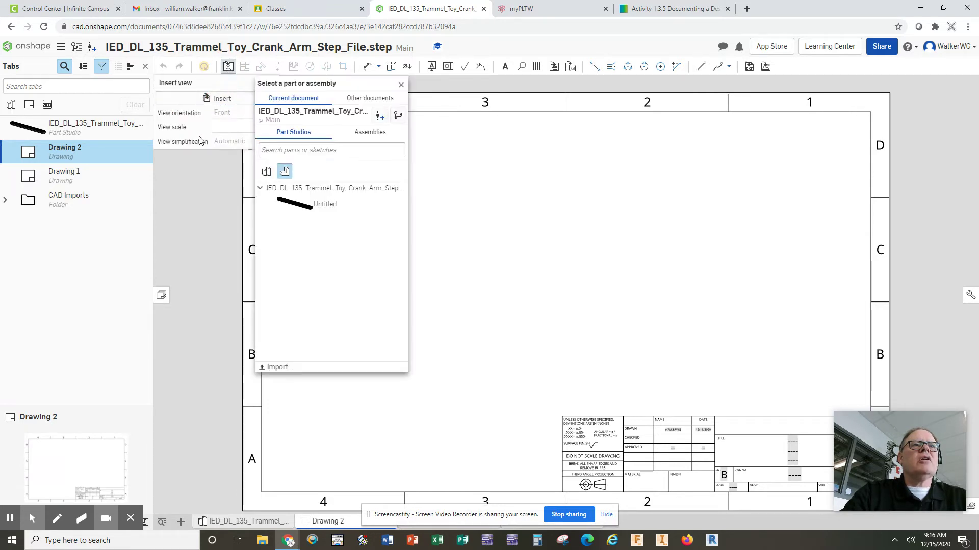
{"action": "left_click", "coordinate": [307, 203]}
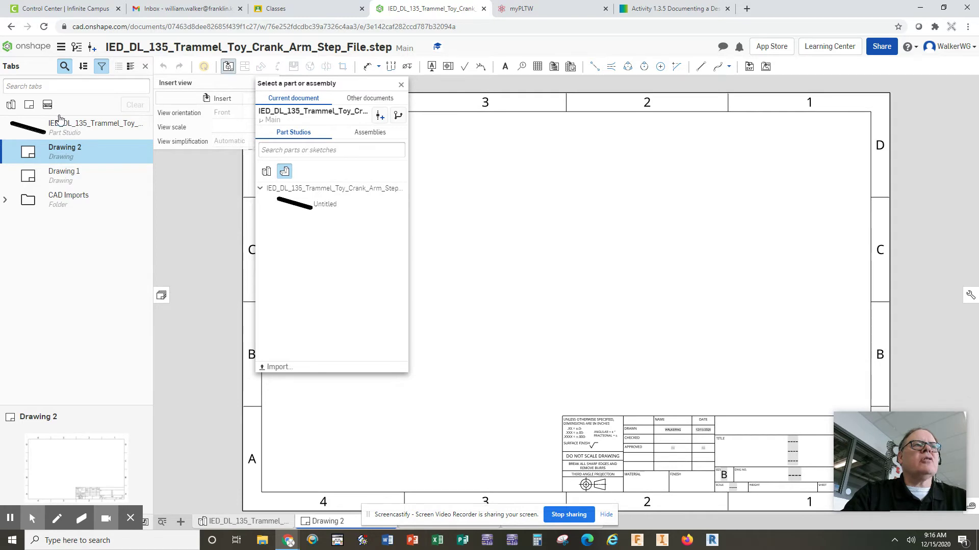
{"action": "left_click", "coordinate": [323, 205]}
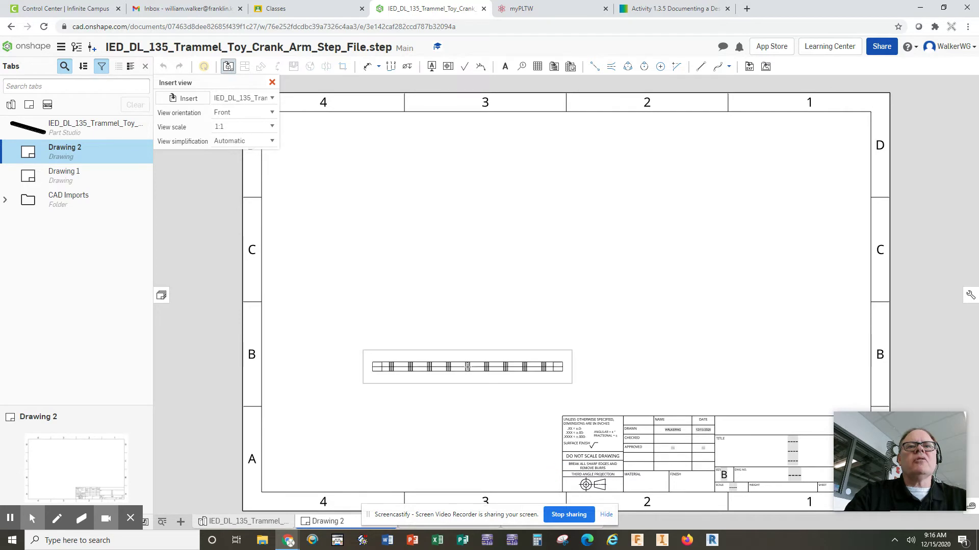
{"action": "left_click", "coordinate": [466, 366]}
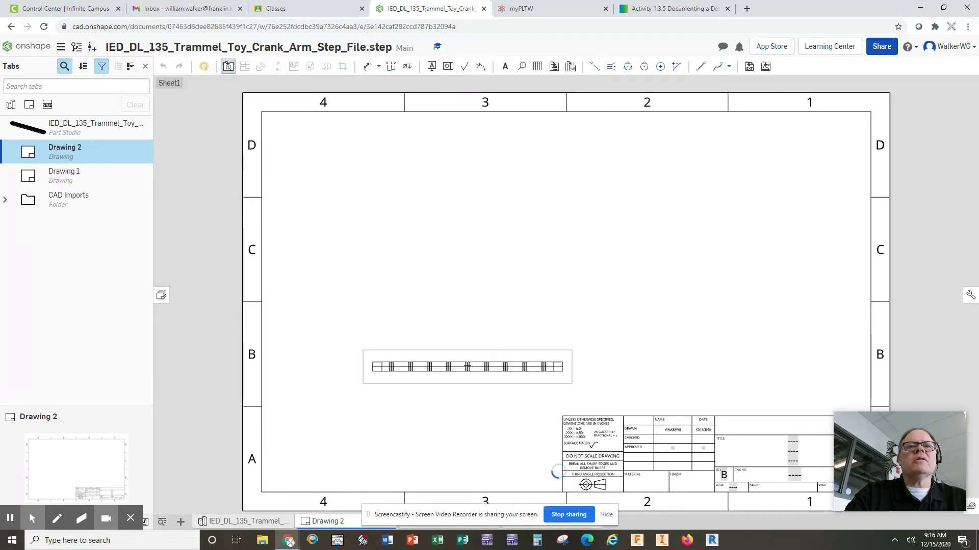
{"action": "left_click", "coordinate": [468, 207]}
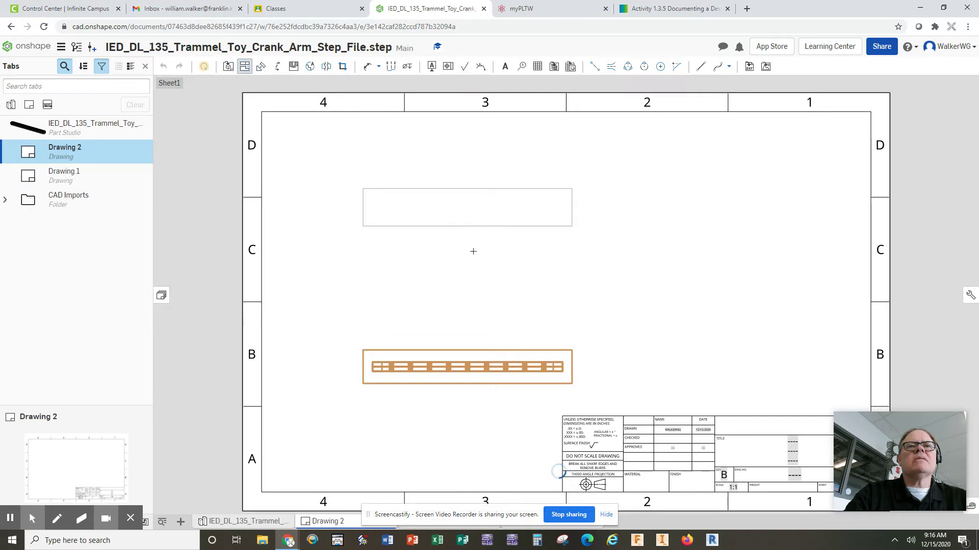
{"action": "left_click", "coordinate": [468, 367]}
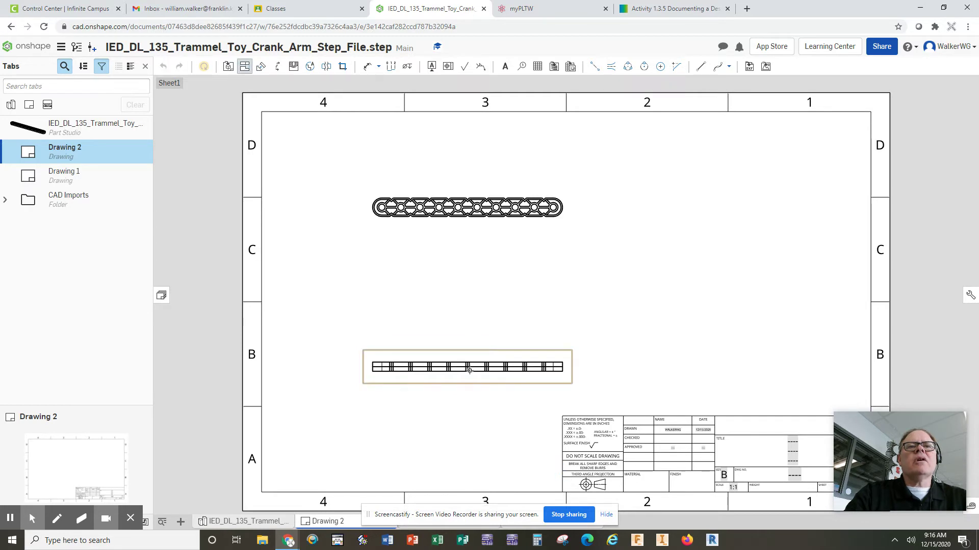
{"action": "left_click", "coordinate": [467, 367]}
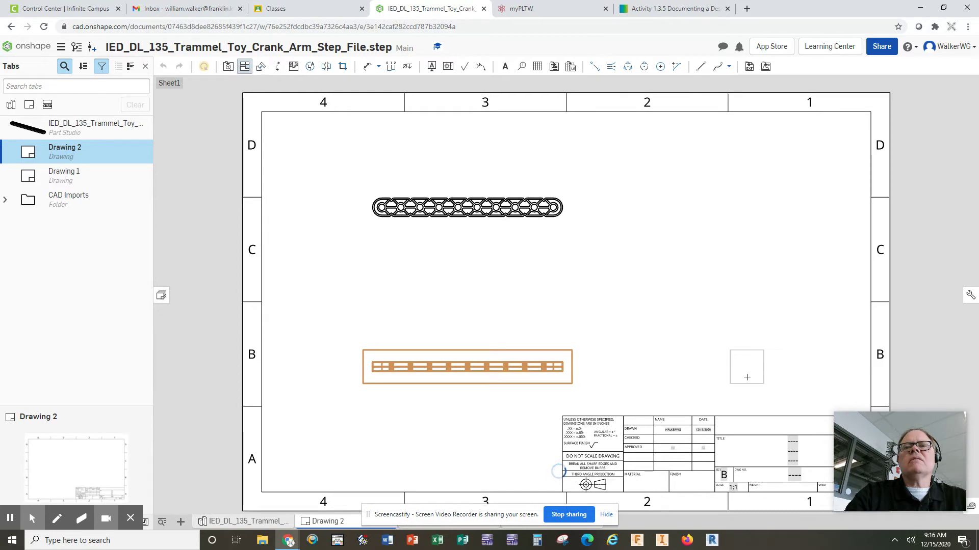
{"action": "left_click", "coordinate": [747, 377]}
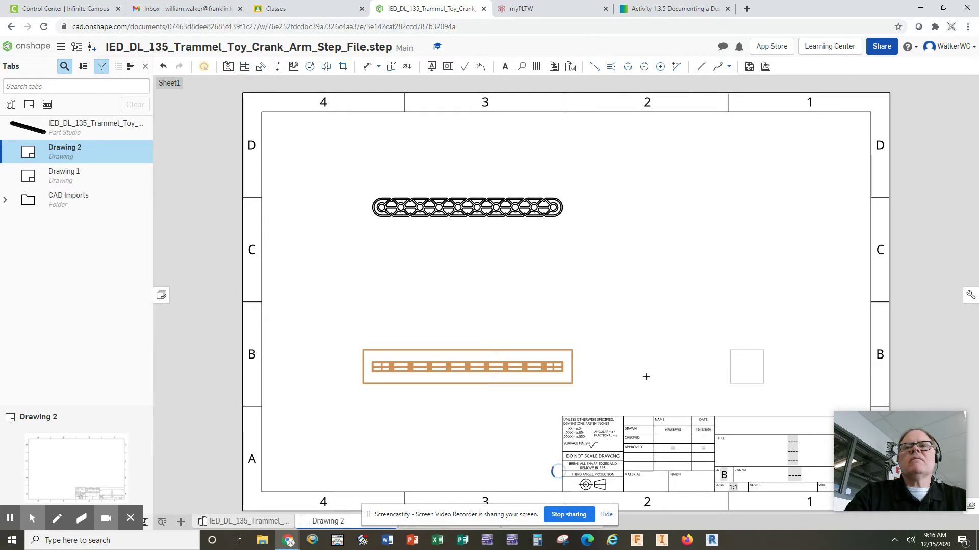
{"action": "left_click", "coordinate": [485, 366]}
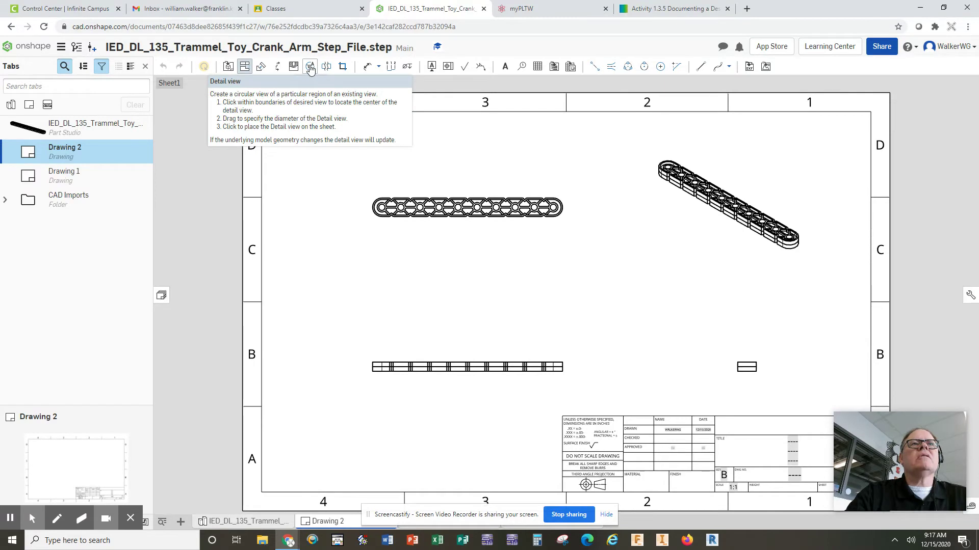
Step: Create detail view A around the right-end hole and place it mid-sheet at 2:1
{"action": "left_click", "coordinate": [309, 69]}
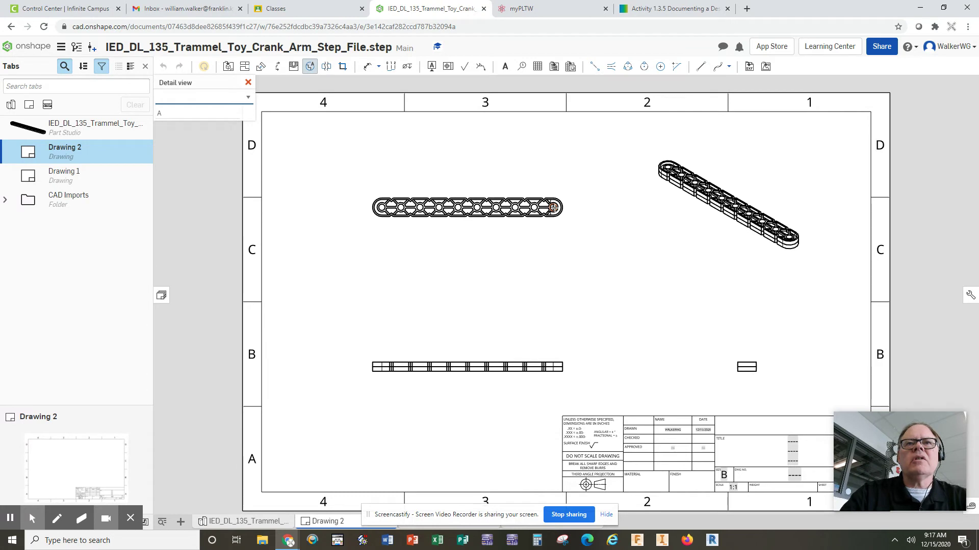
{"action": "left_click", "coordinate": [553, 208]}
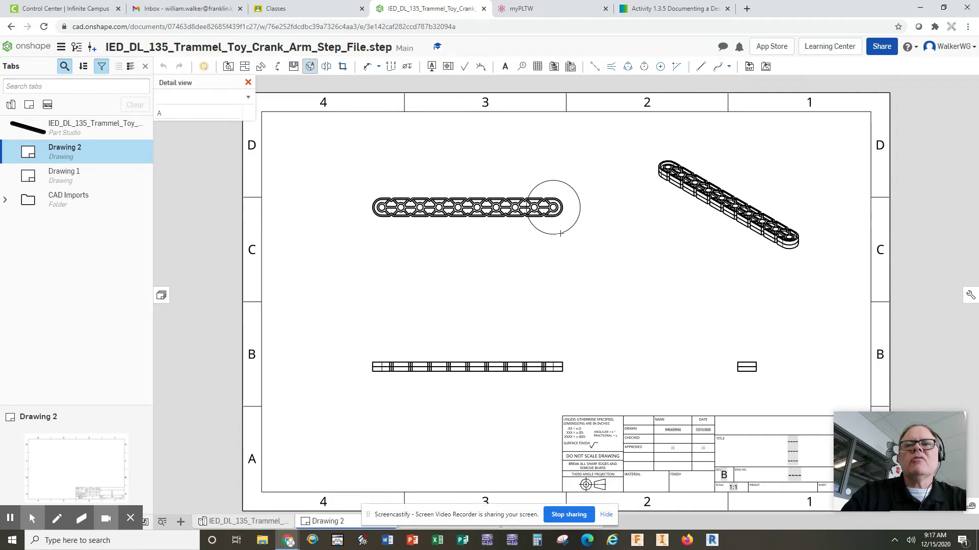
{"action": "left_click", "coordinate": [560, 234]}
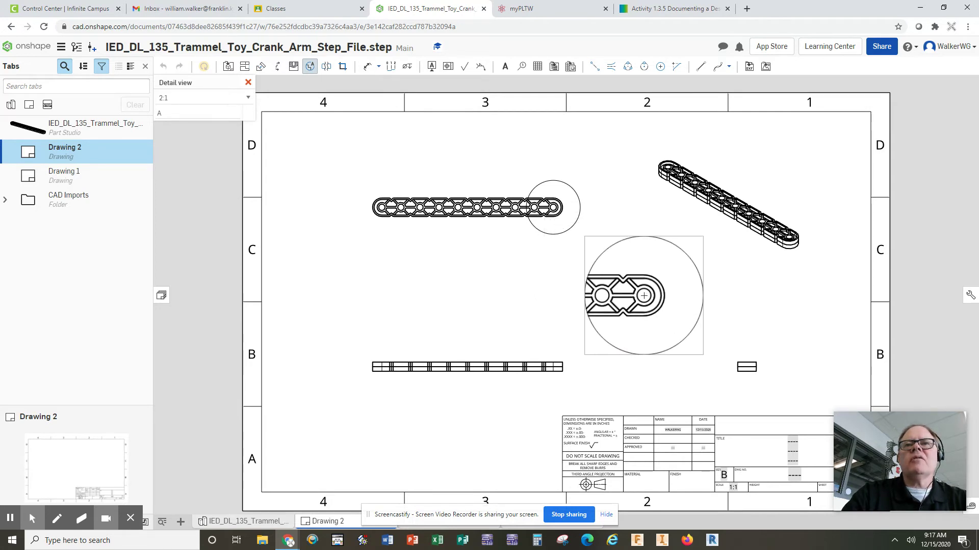
{"action": "left_click", "coordinate": [643, 296]}
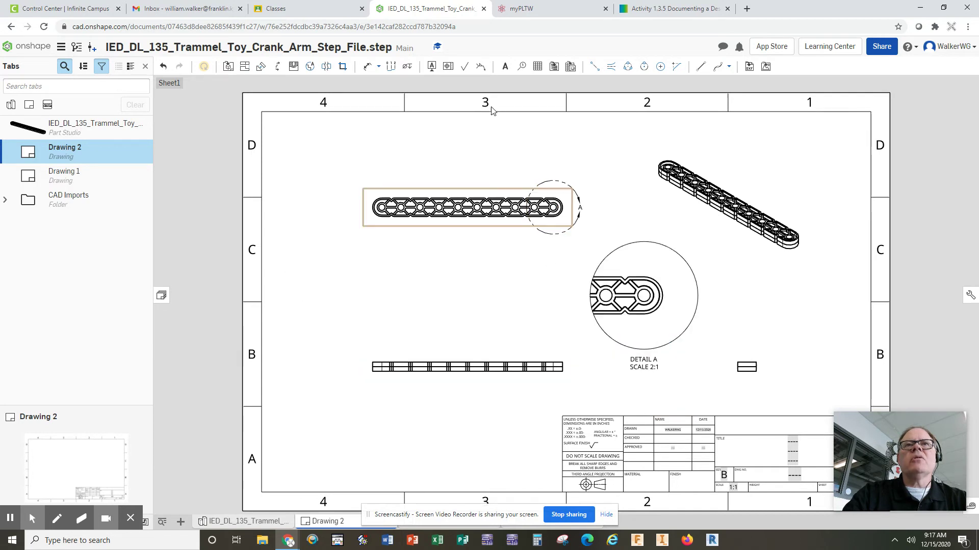
Step: Dimension the bottom view's 4.986 overall length, placed above the view
{"action": "left_click", "coordinate": [367, 66]}
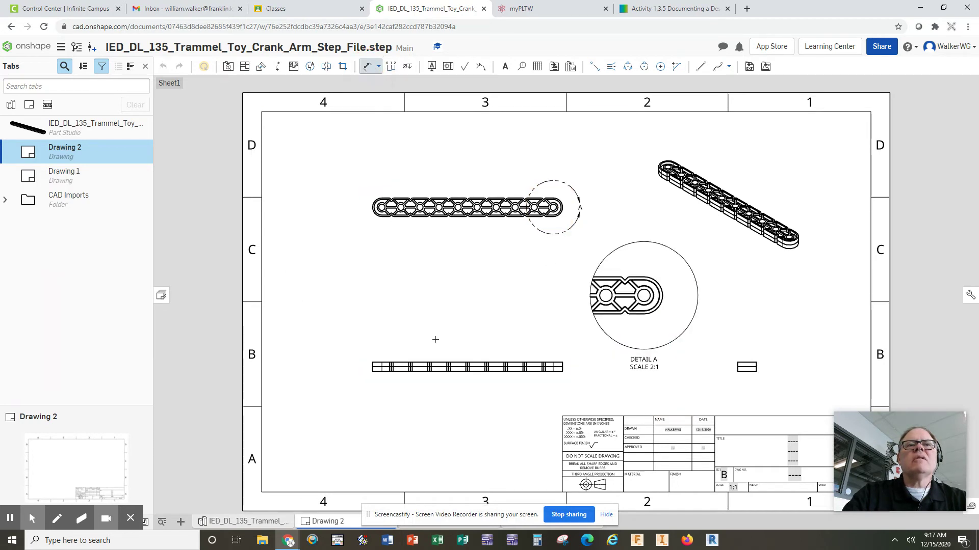
{"action": "left_click", "coordinate": [373, 362]}
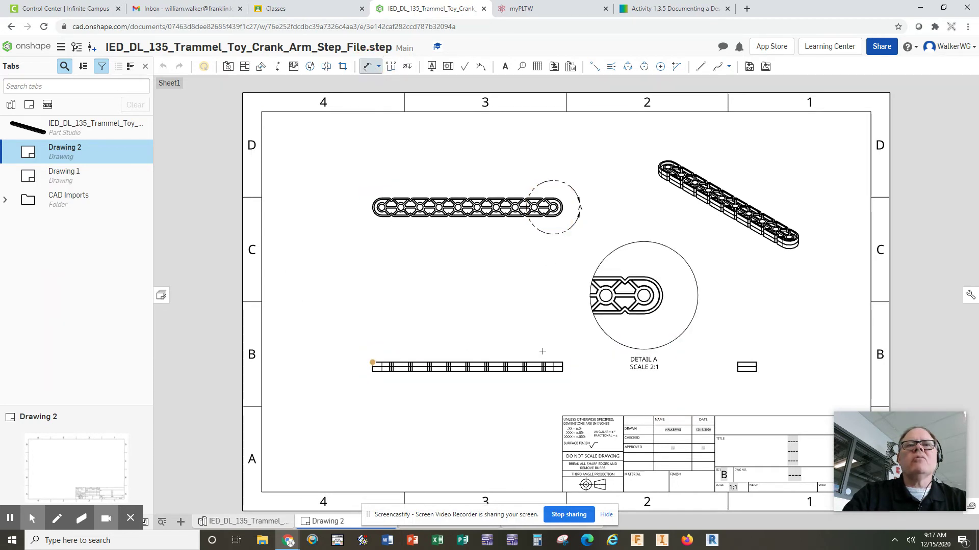
{"action": "left_click", "coordinate": [562, 362]}
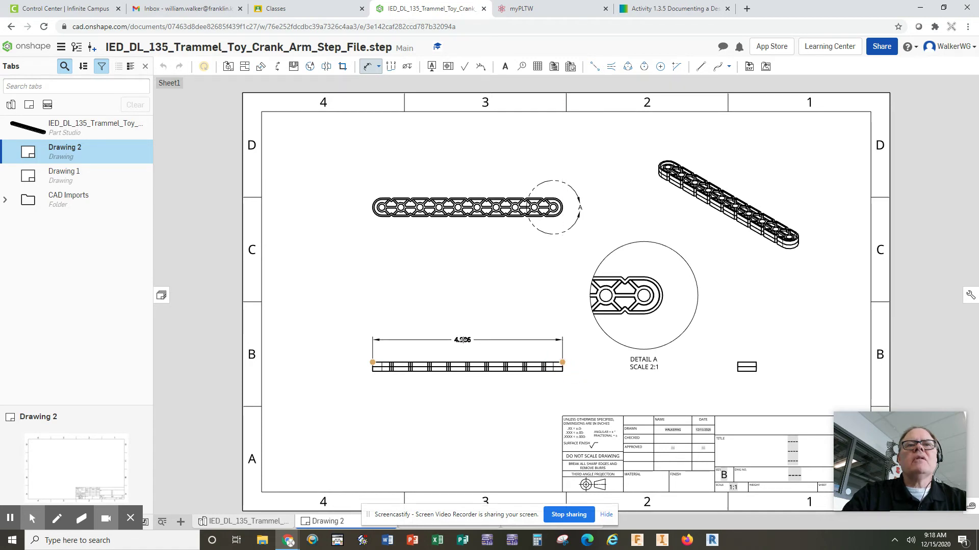
{"action": "left_click", "coordinate": [467, 340]}
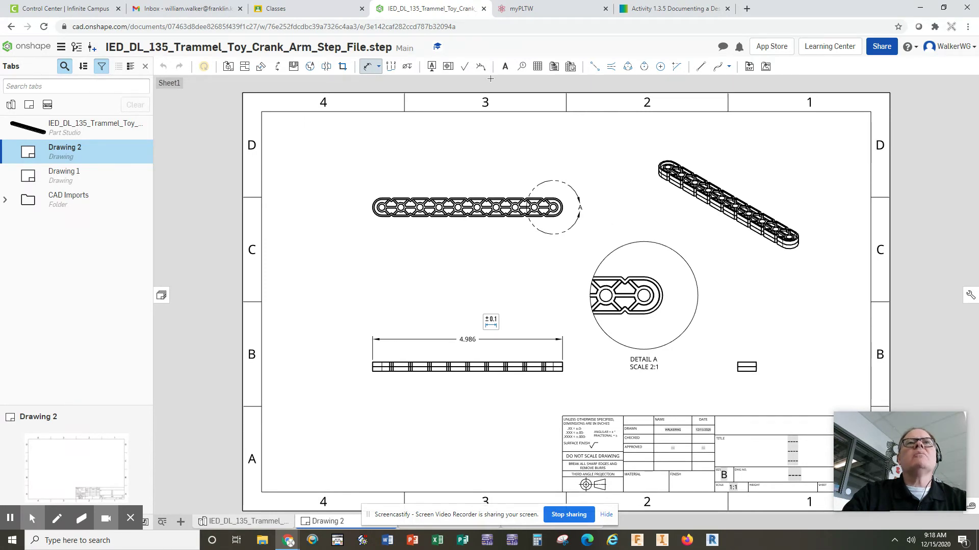
Step: Add a Ø.165 diameter dimension to the small hole in Detail A
{"action": "left_click", "coordinate": [379, 67]}
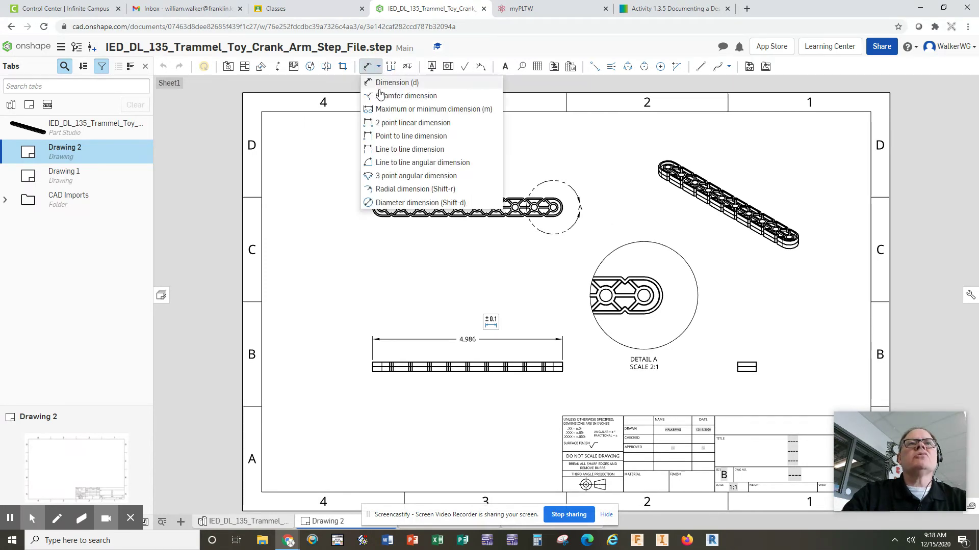
{"action": "left_click", "coordinate": [396, 204]}
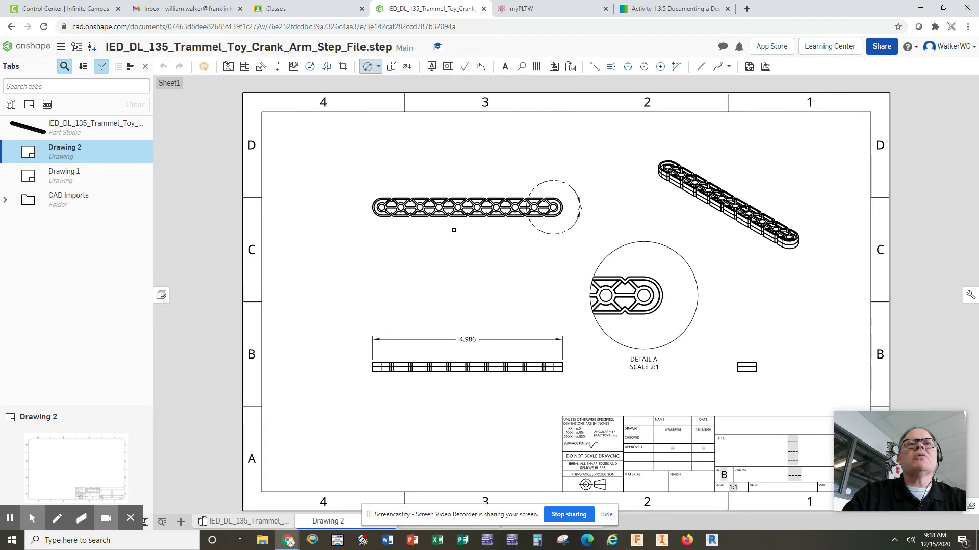
{"action": "left_click", "coordinate": [651, 293]}
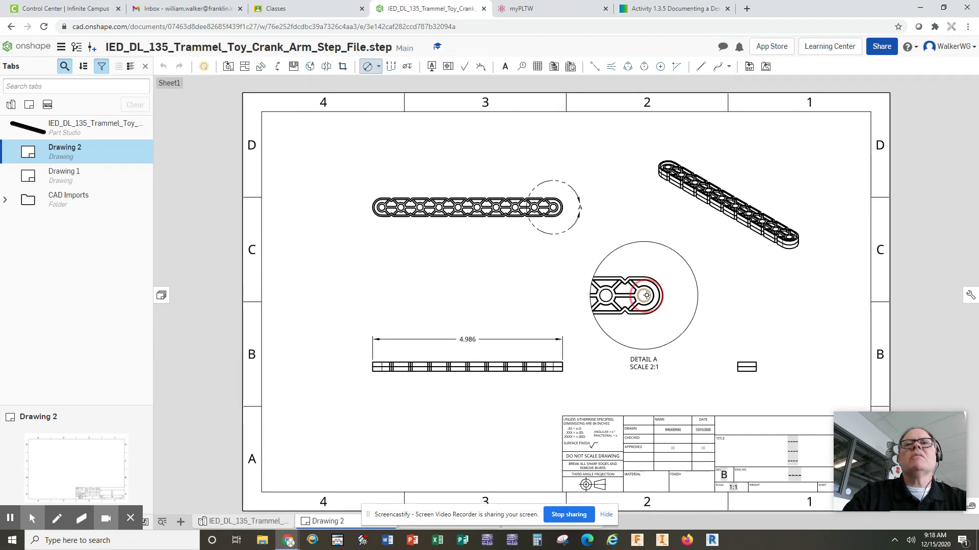
{"action": "left_click", "coordinate": [735, 316]}
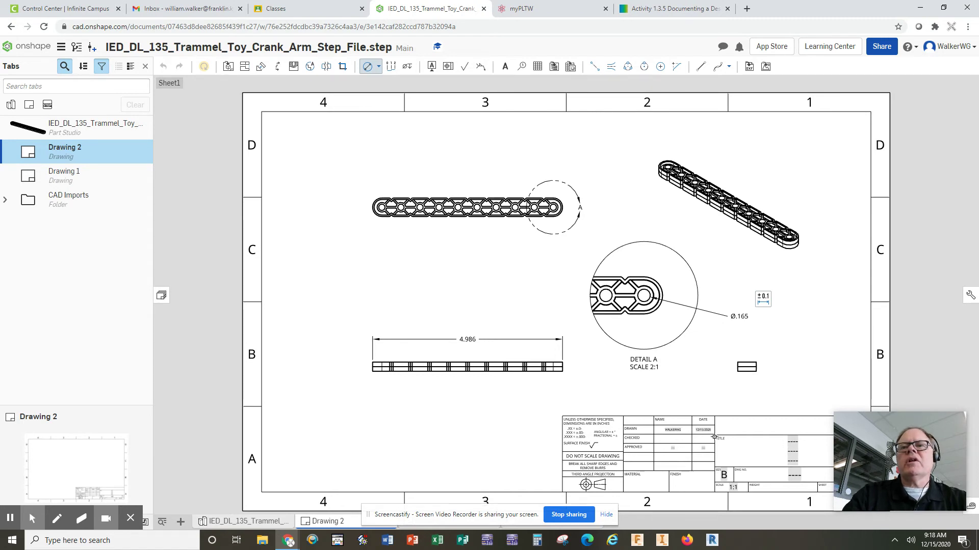
{"action": "scroll", "coordinate": [725, 432], "scroll_direction": "up", "scroll_amount": 5}
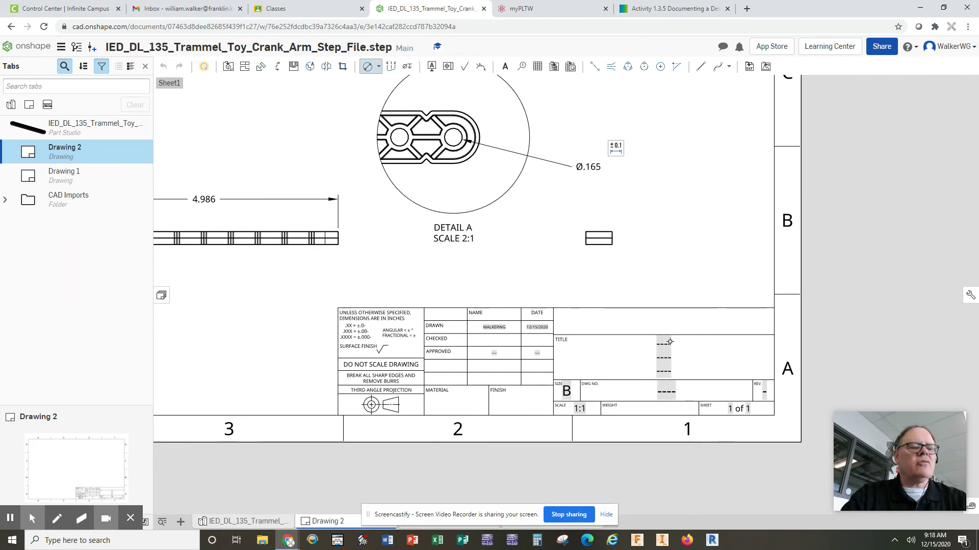
Step: Replace the title block's '----' placeholder title with bold CRANK ARM text
{"action": "left_click", "coordinate": [667, 346]}
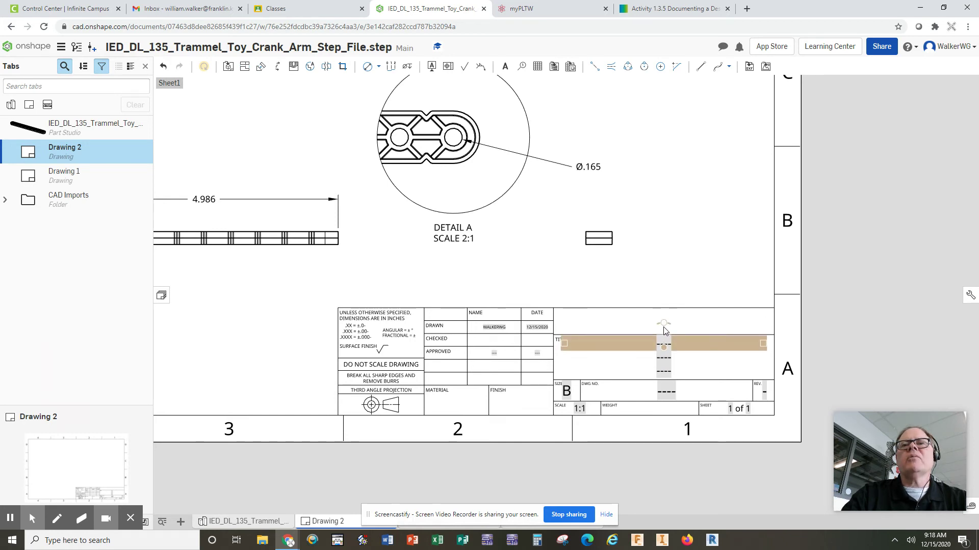
{"action": "double_click", "coordinate": [664, 344]}
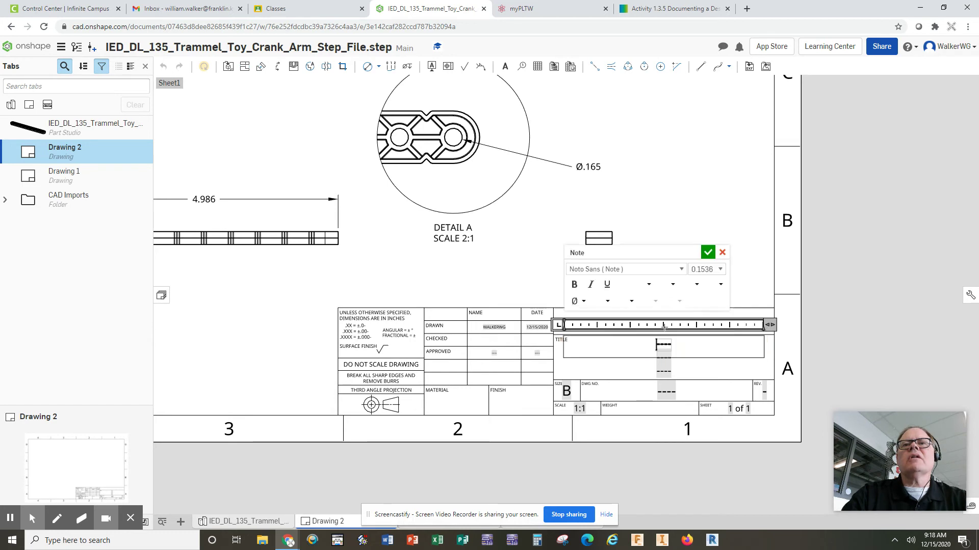
{"action": "double_click", "coordinate": [667, 345]}
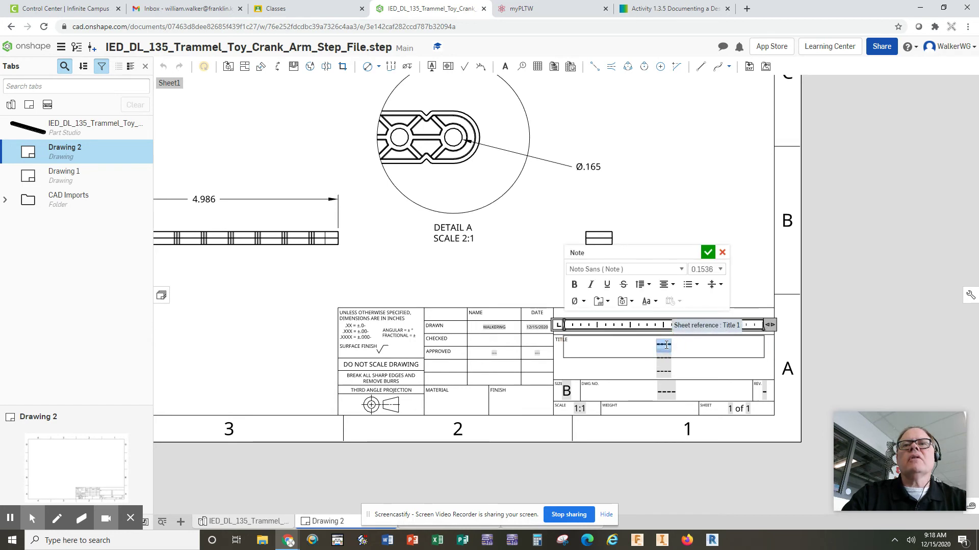
{"action": "key", "text": "BackSpace"}
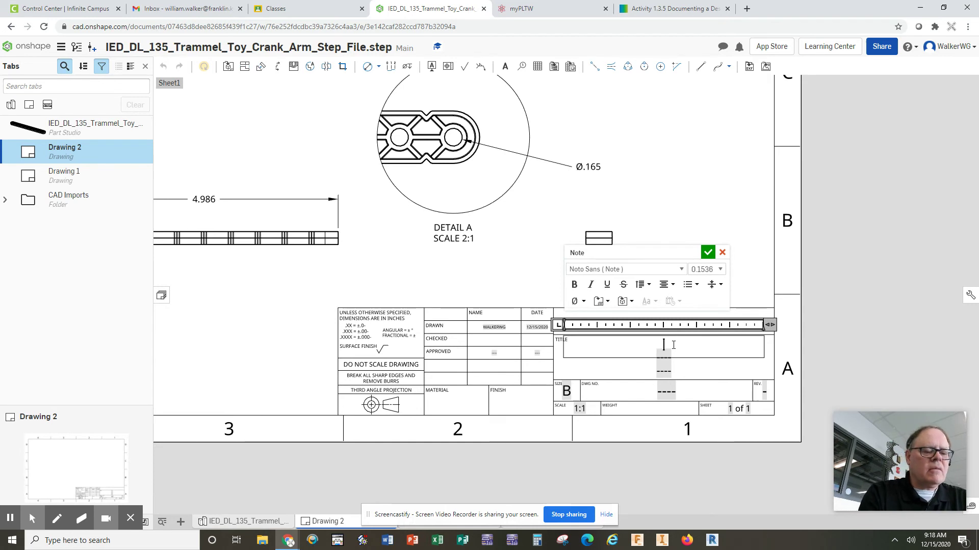
{"action": "type", "text": "CRANK A "}
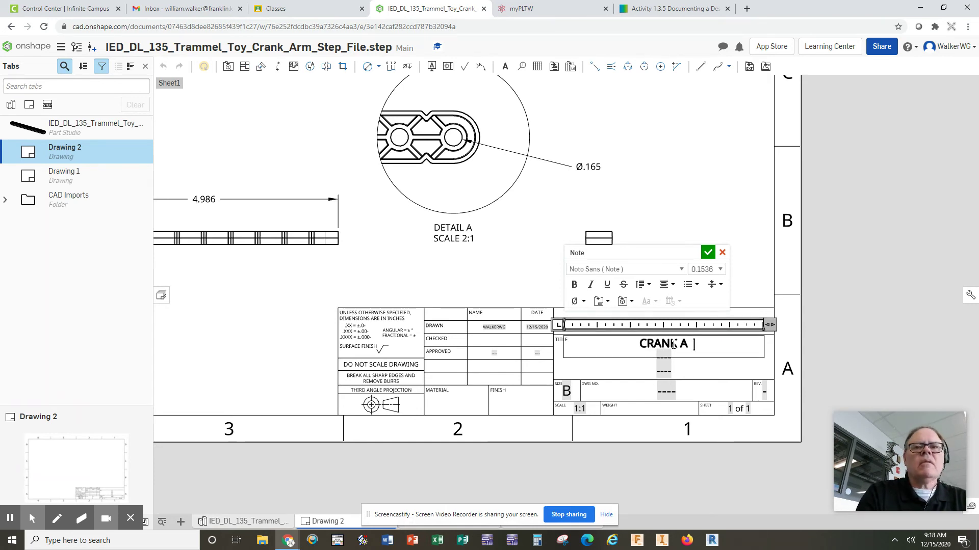
{"action": "type", "text": "RM"}
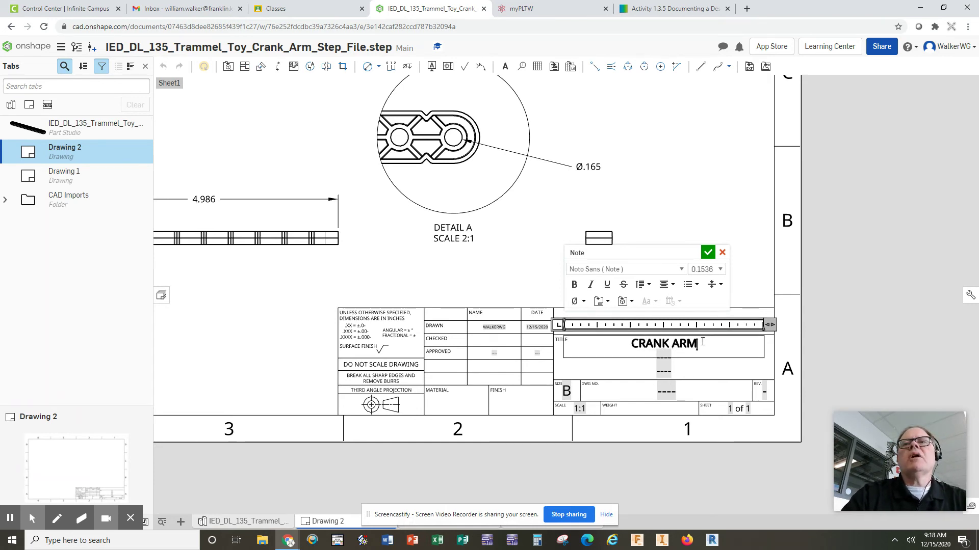
{"action": "left_click_drag", "start_coordinate": [699, 342], "coordinate": [621, 340]}
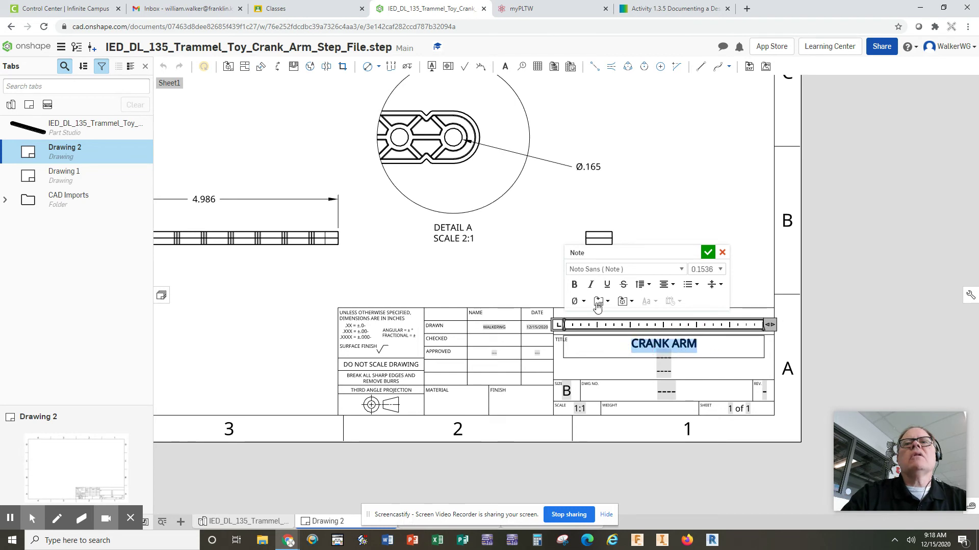
{"action": "left_click", "coordinate": [574, 283]}
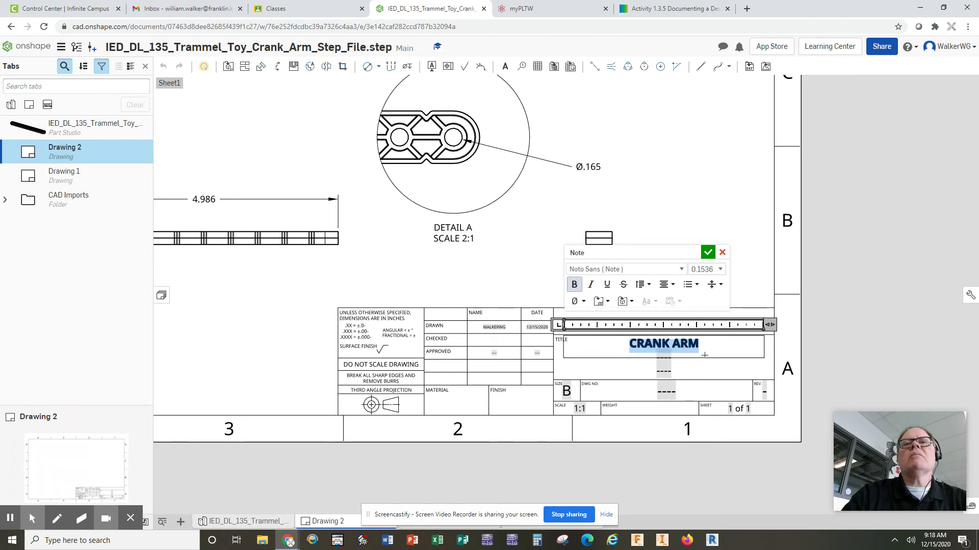
{"action": "left_click", "coordinate": [707, 253]}
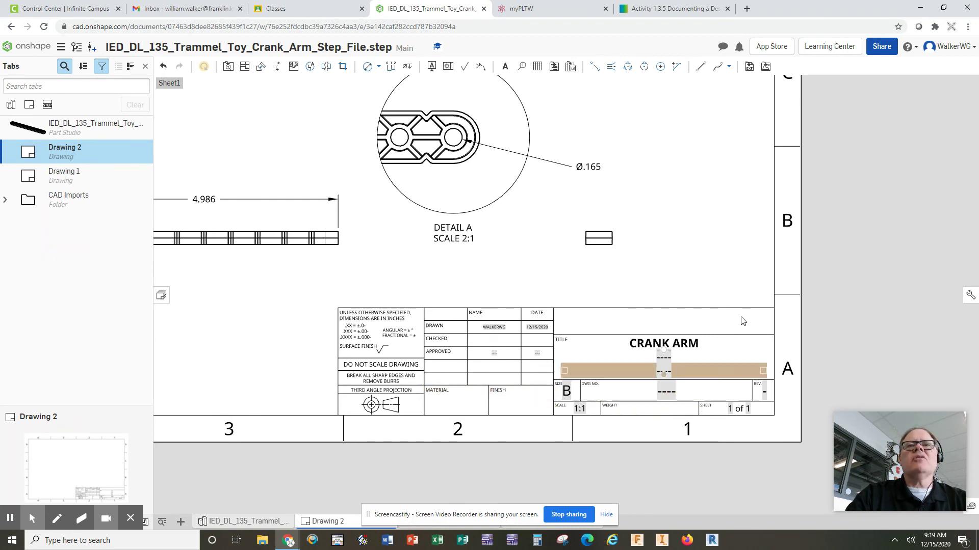
{"action": "scroll", "coordinate": [448, 308], "scroll_direction": "up", "scroll_amount": 2}
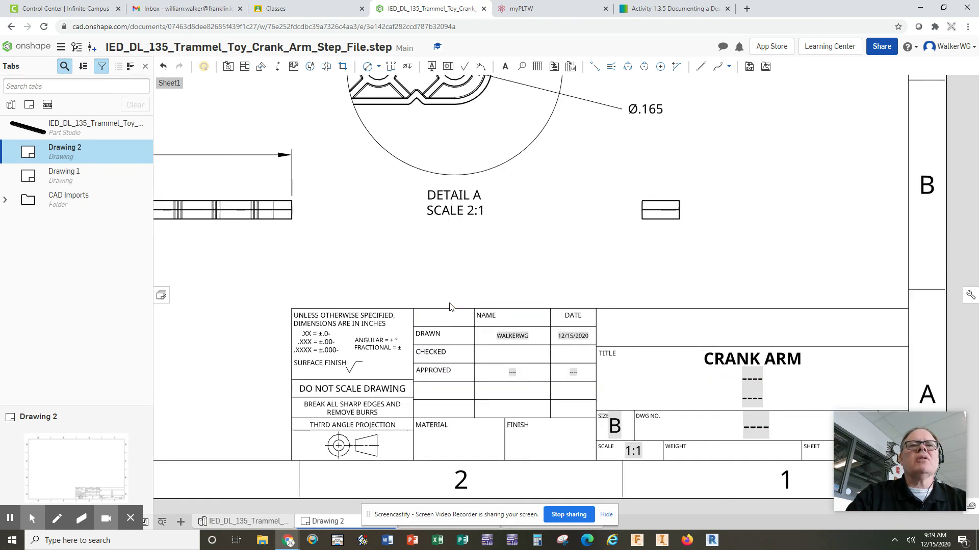
{"action": "scroll", "coordinate": [450, 308], "scroll_direction": "down", "scroll_amount": 2}
{"action": "scroll", "coordinate": [451, 308], "scroll_direction": "down", "scroll_amount": 3}
{"action": "mouse_move", "coordinate": [405, 287]}
{"action": "middle_mouse_down"}
{"action": "mouse_move", "coordinate": [534, 360]}
{"action": "mouse_move", "coordinate": [525, 358]}
{"action": "middle_mouse_up"}
{"action": "scroll", "coordinate": [524, 356], "scroll_direction": "up", "scroll_amount": 1}
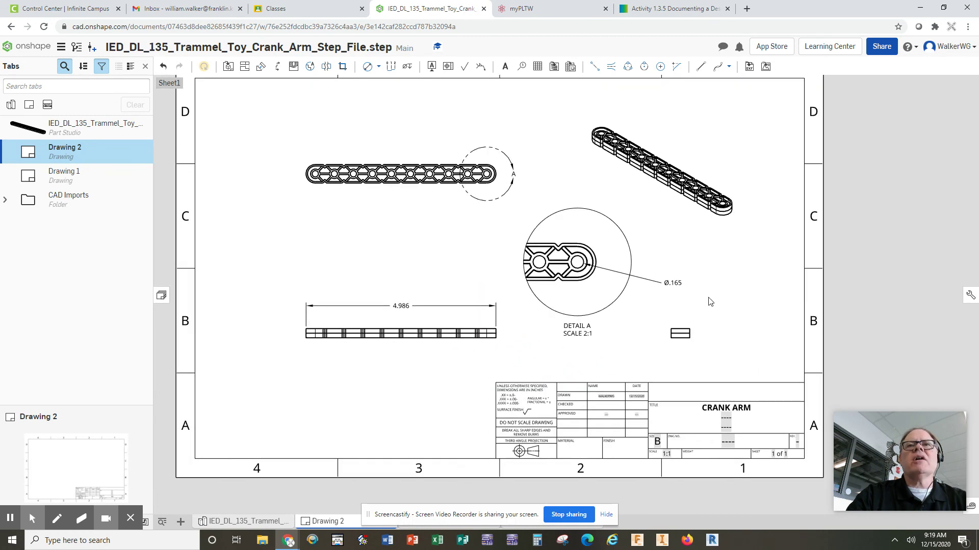